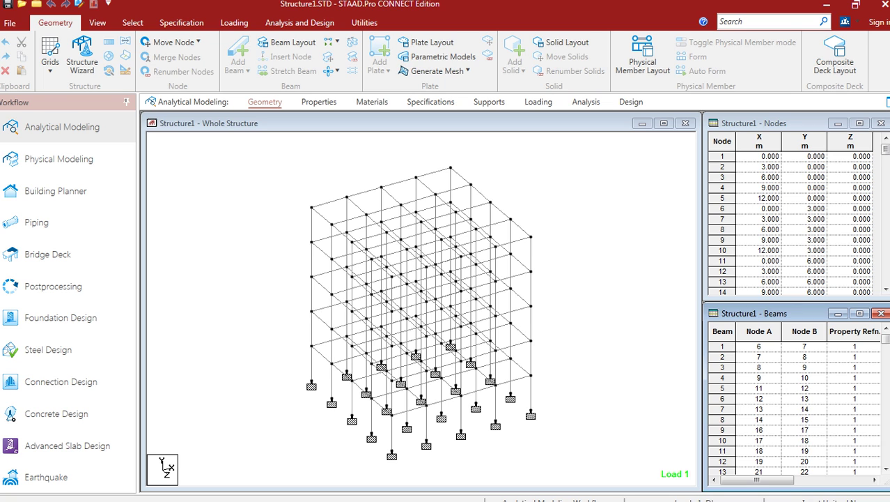
- Create a wind type definition with type number 1 and the comment WIND 1
left_click(234, 23)
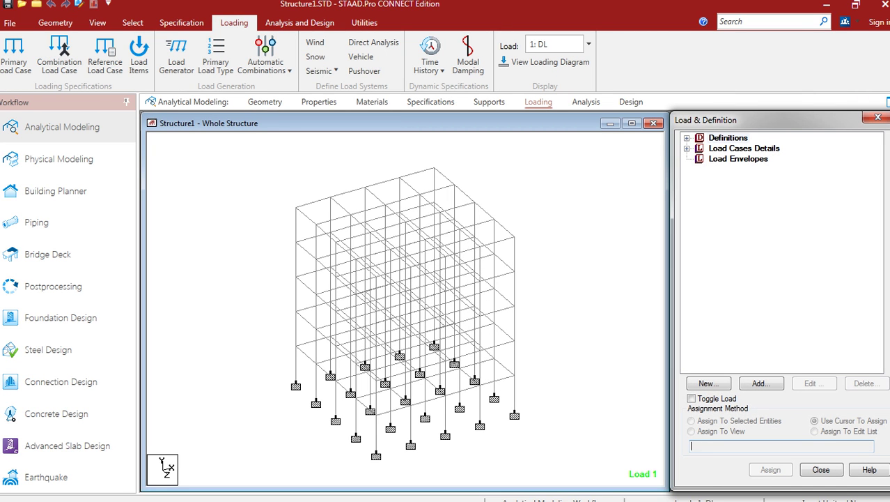
double_click(728, 138)
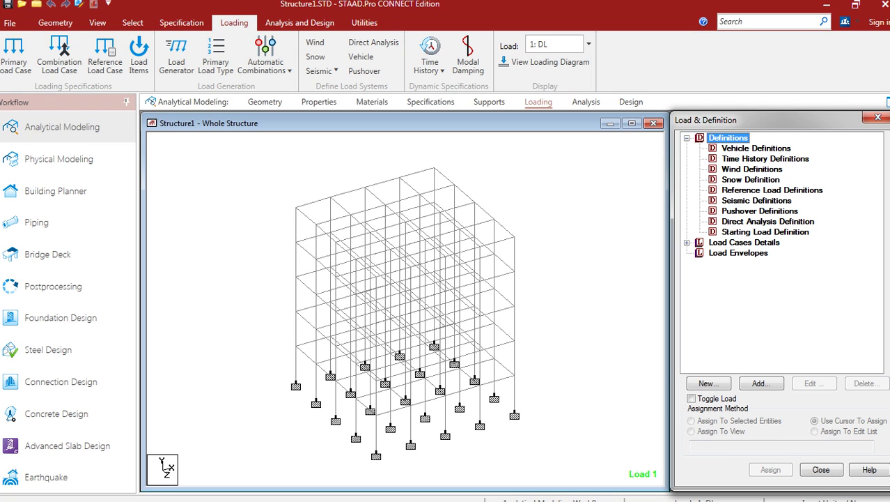
left_click(751, 169)
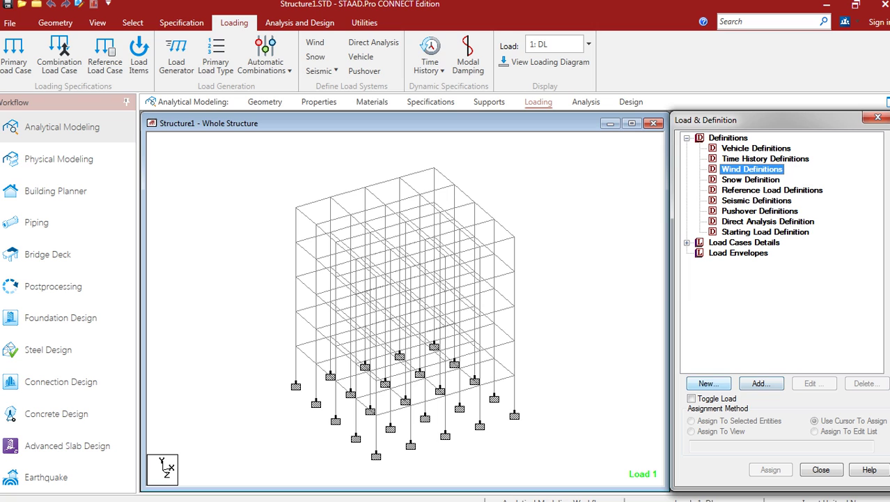
left_click(708, 383)
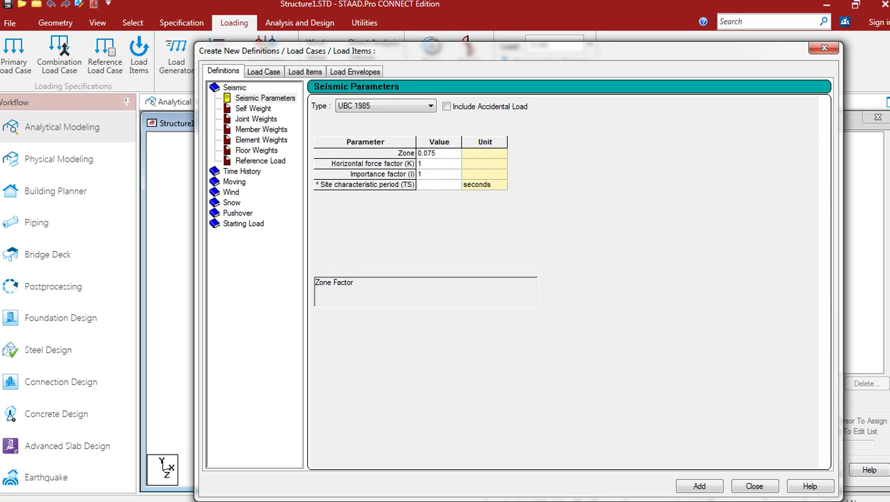
left_click(231, 193)
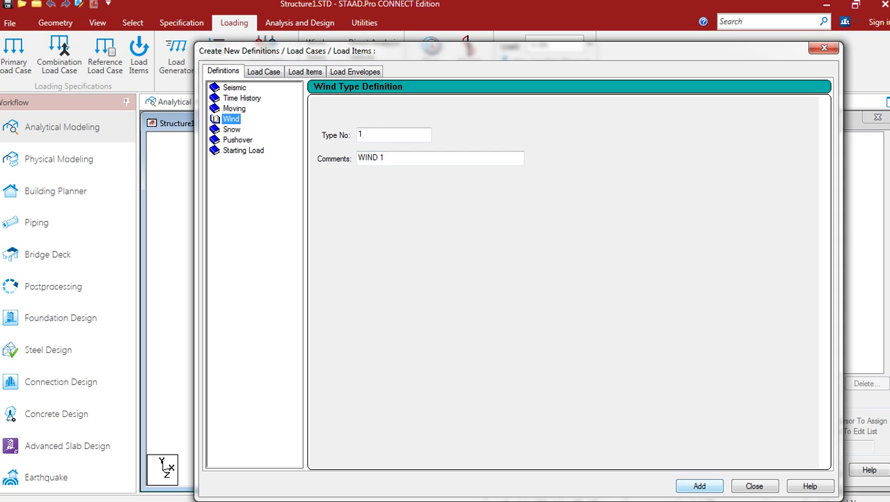
key("Return")
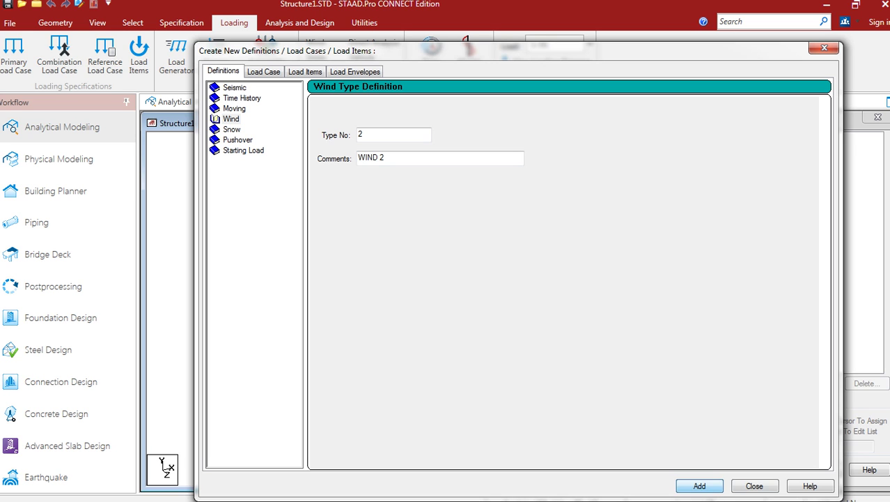
key("Escape")
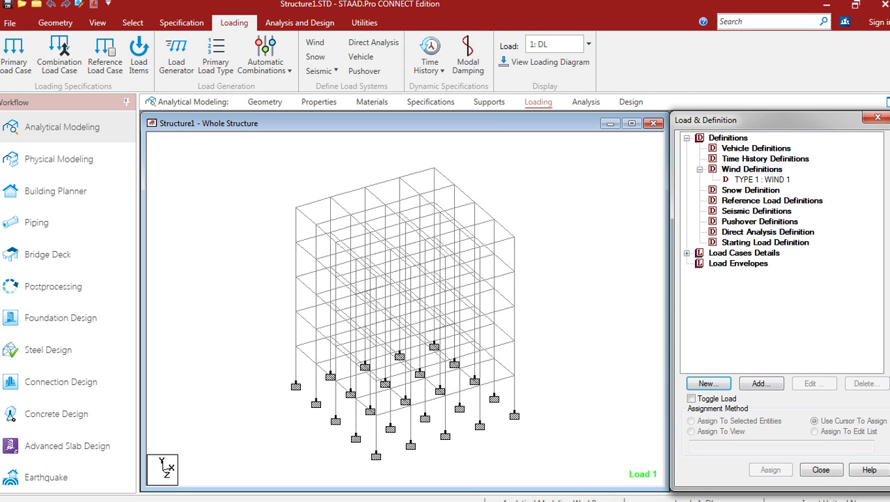
- Add a custom intensity of 1.5 kN/m² at a height of 10 m to the WIND 1 definition
left_click(763, 179)
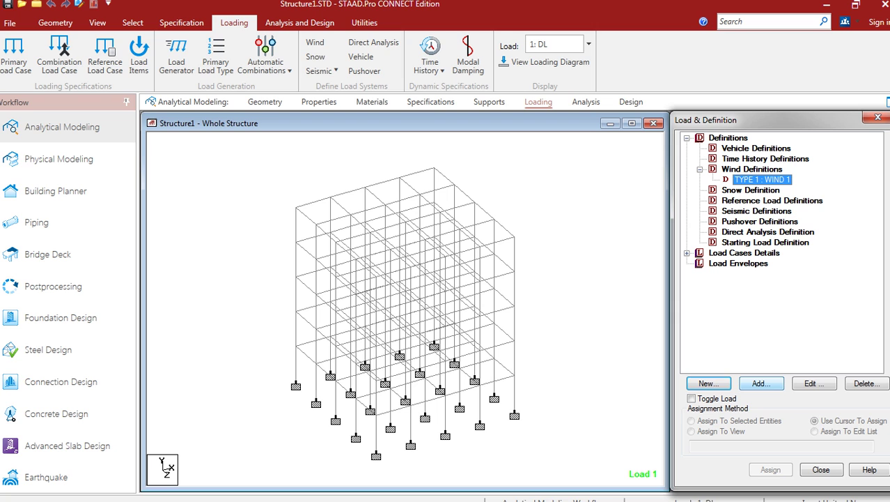
left_click(761, 383)
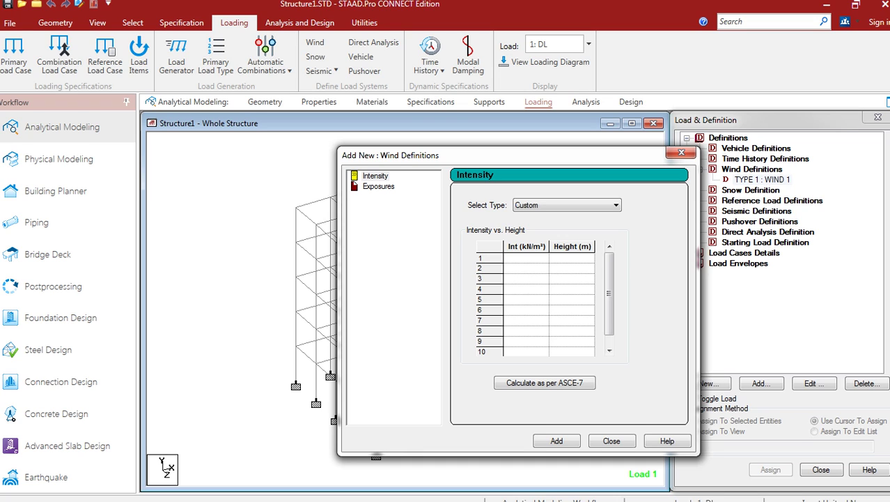
left_click(526, 258)
type("1.5")
left_click(572, 257)
type("10")
left_click(557, 440)
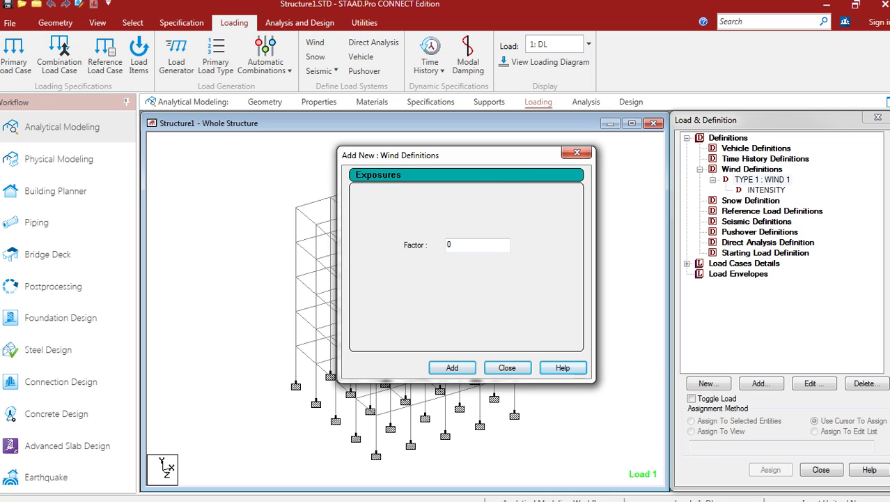
- Add an exposure with a factor of 1 to the WIND 1 definition
double_click(450, 245)
type("1")
key("Return")
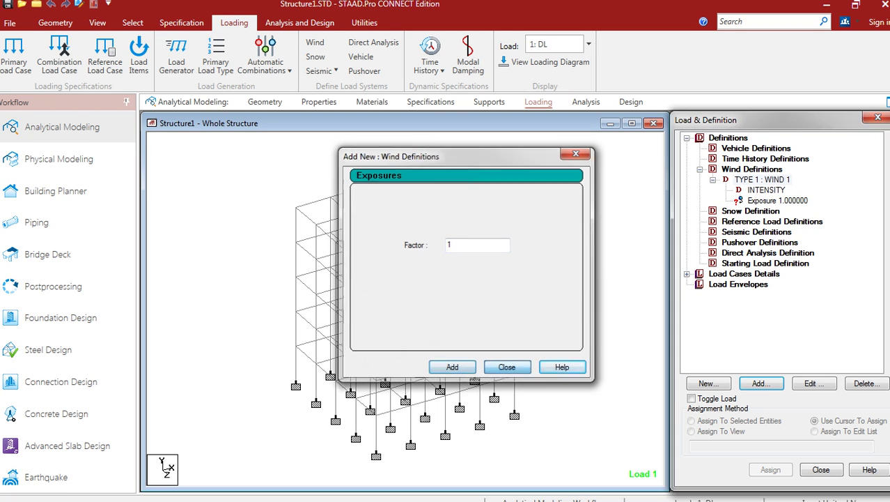
key("Escape")
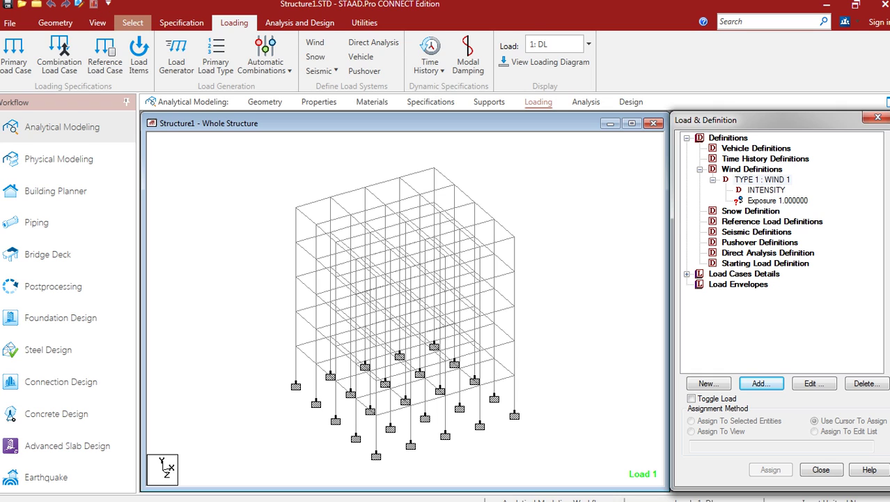
- Assign the WIND 1 exposure to all nodes of the structure and clear the selection
left_click(132, 22)
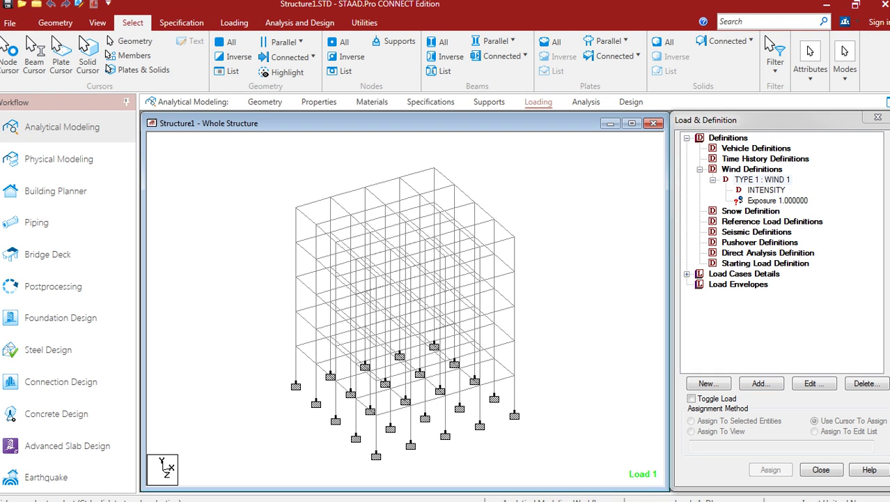
left_click(777, 201)
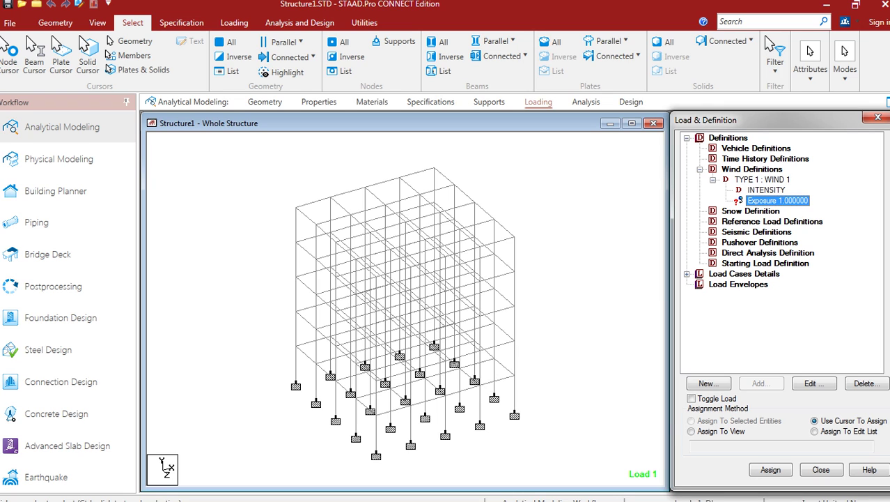
left_click_drag(648, 465, 252, 150)
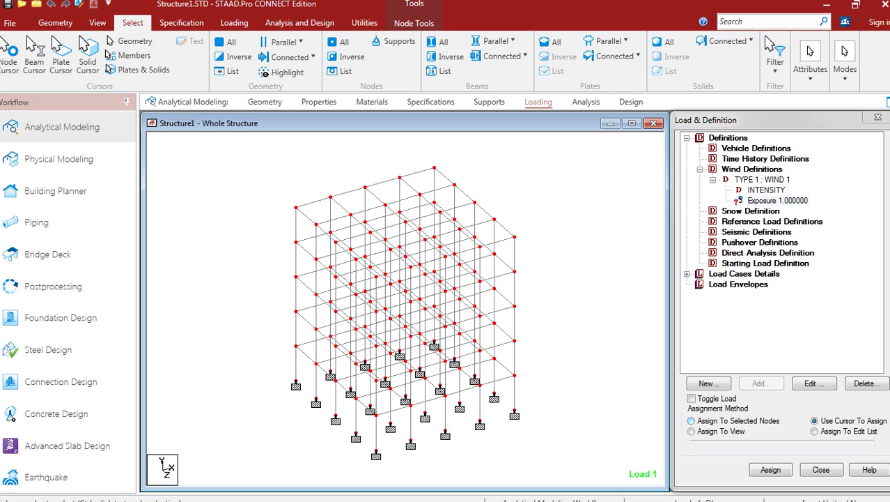
left_click(692, 421)
left_click(771, 469)
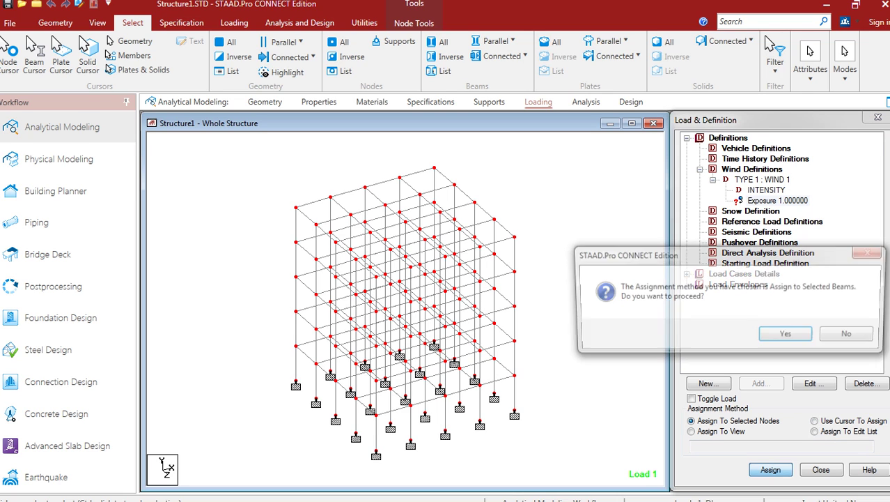
left_click(787, 335)
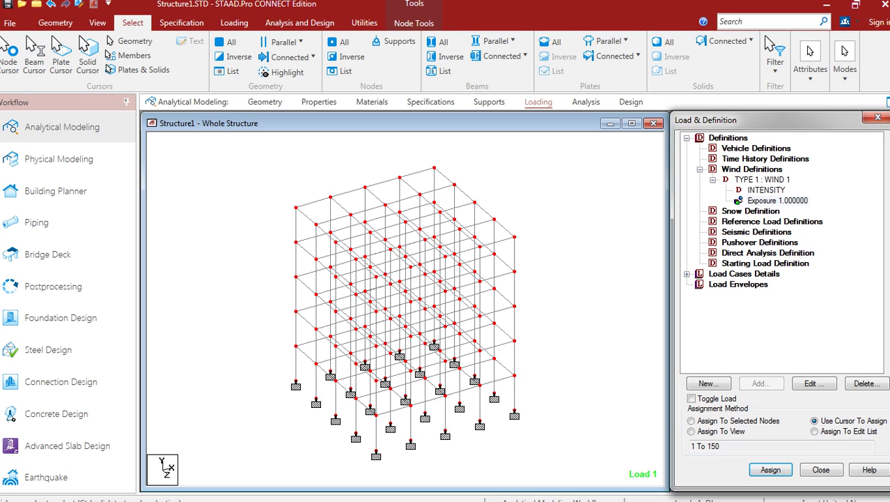
left_click(584, 292)
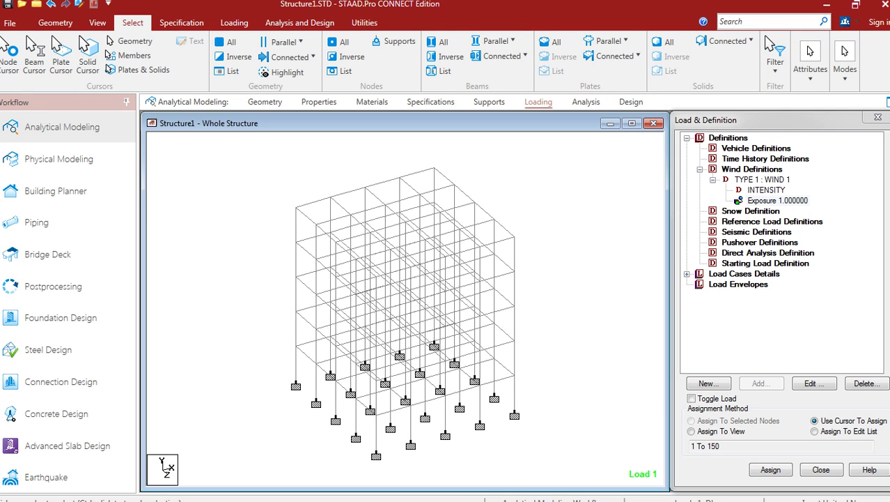
- Add primary load case 3 with loading type Wind and the title WIND X
left_click(686, 274)
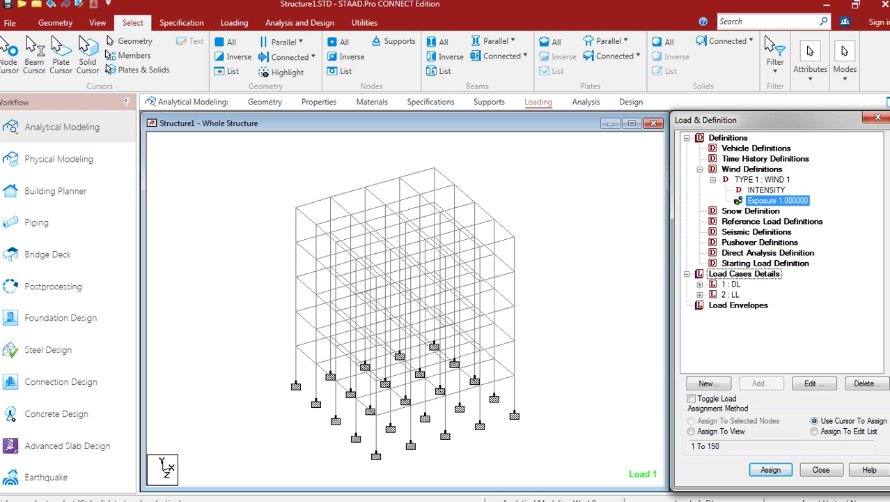
left_click(744, 274)
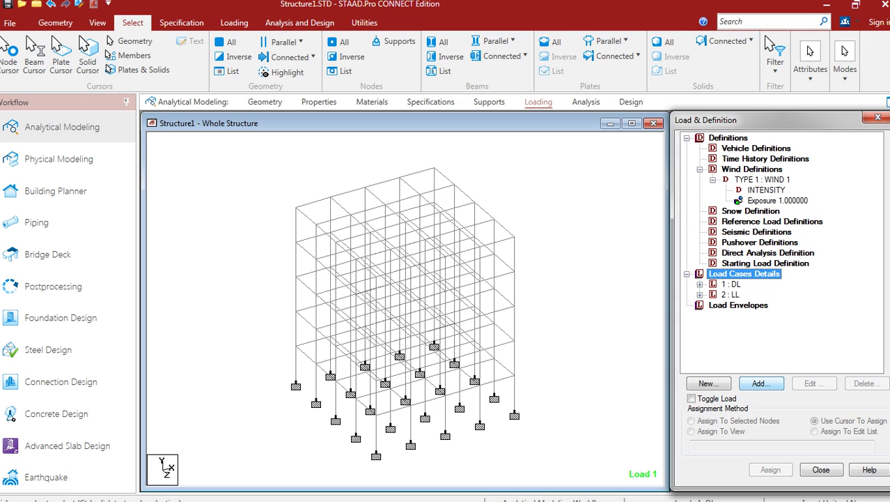
left_click(708, 383)
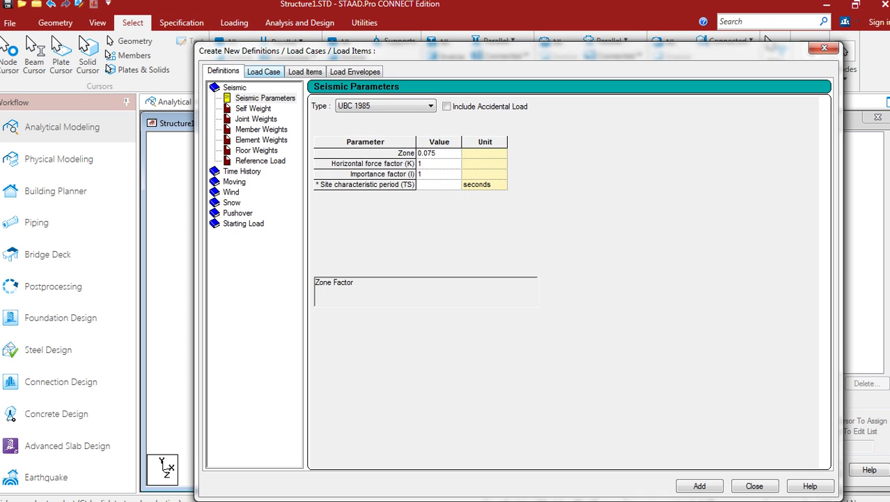
left_click(263, 72)
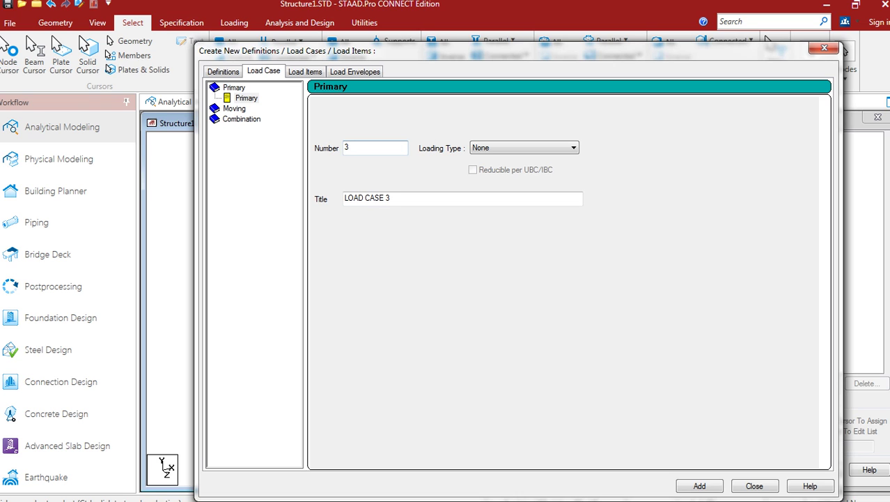
left_click(524, 148)
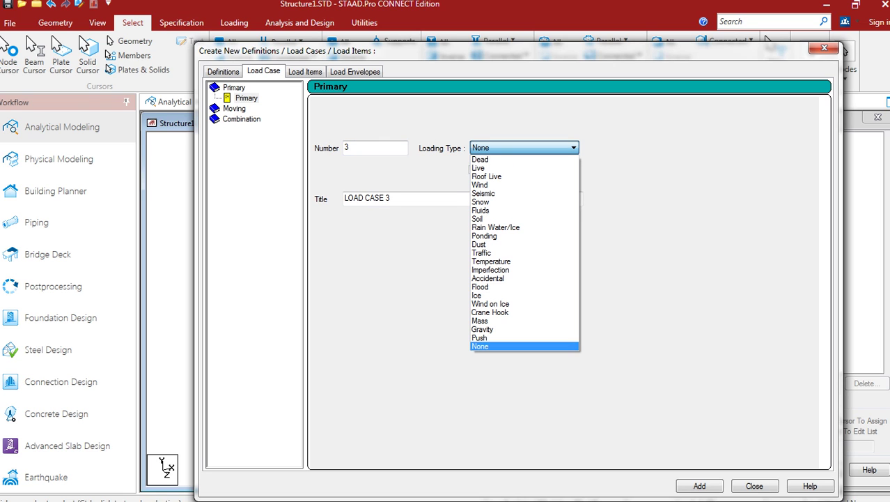
left_click(524, 185)
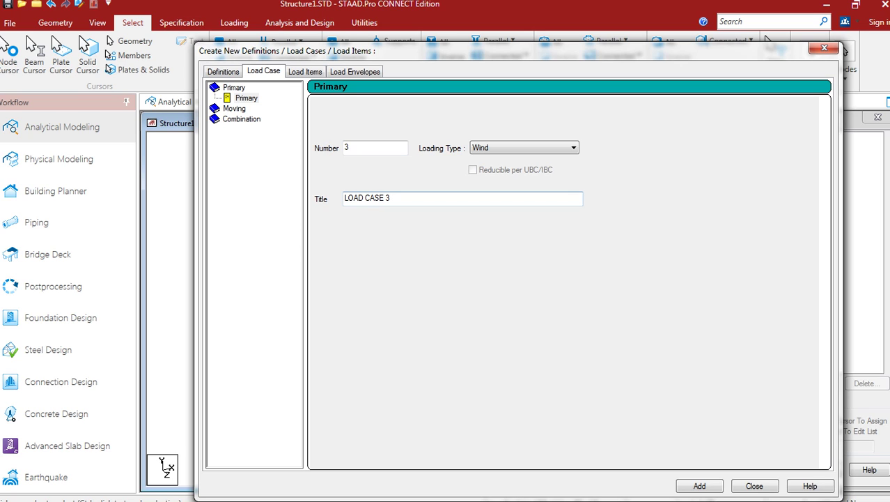
key("Tab")
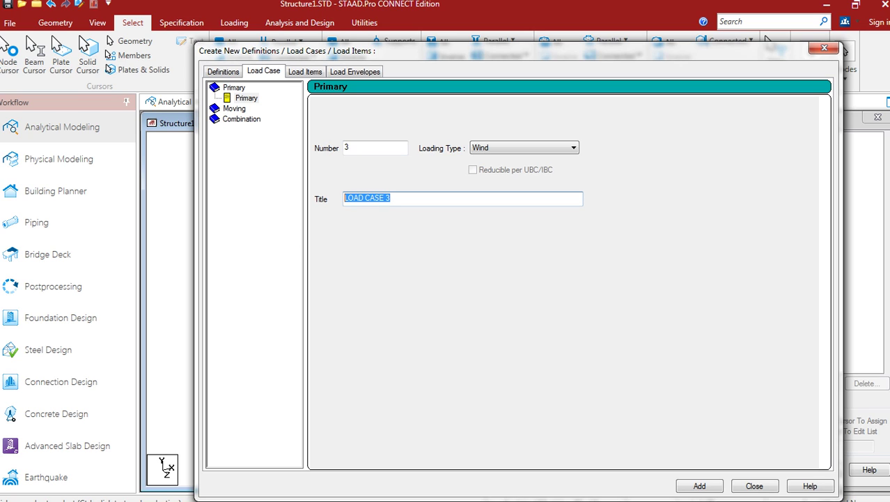
type("W")
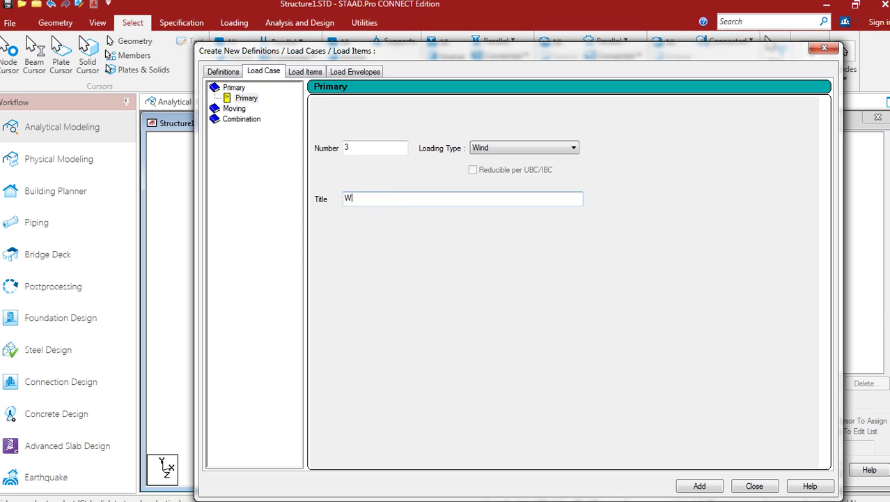
type("IND X")
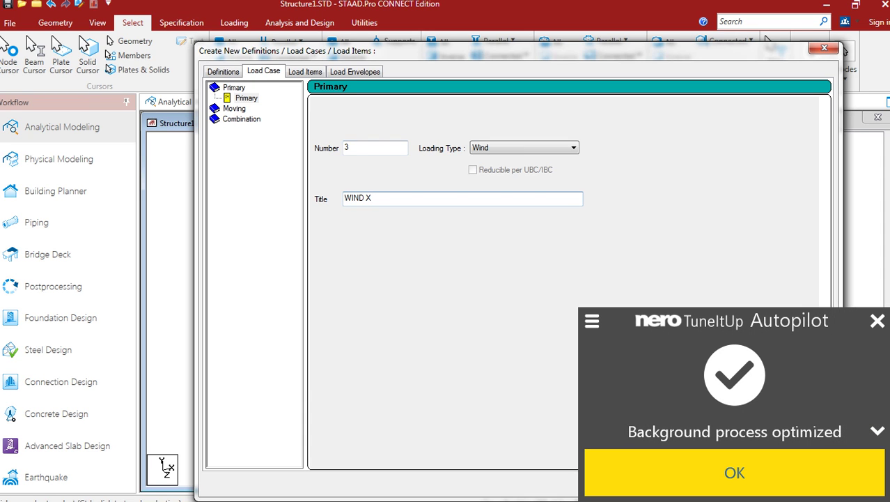
left_click_drag(292, 50, 240, 30)
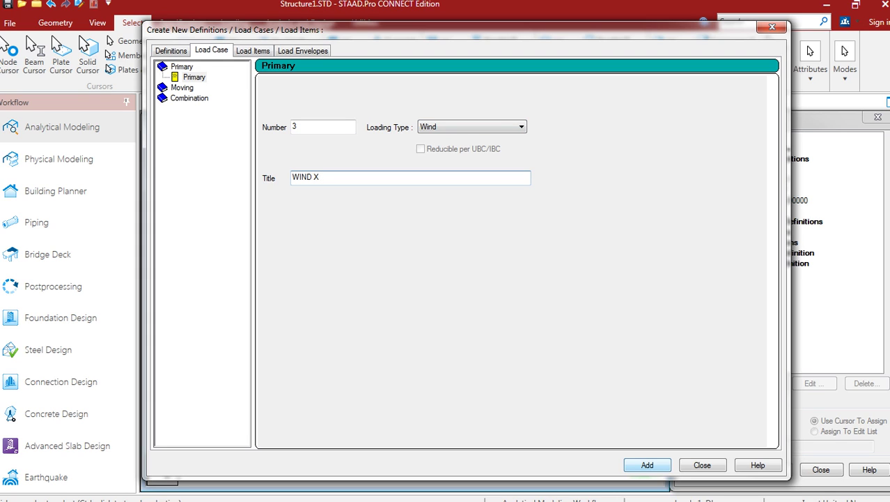
left_click(647, 465)
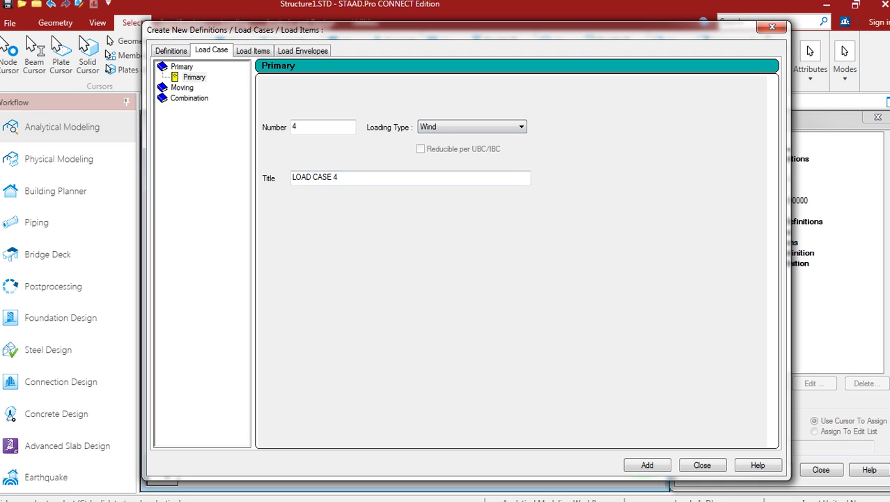
- Add primary load case 4 with loading type Wind and the title WIND X LEE
left_click_drag(341, 177, 289, 178)
type("W")
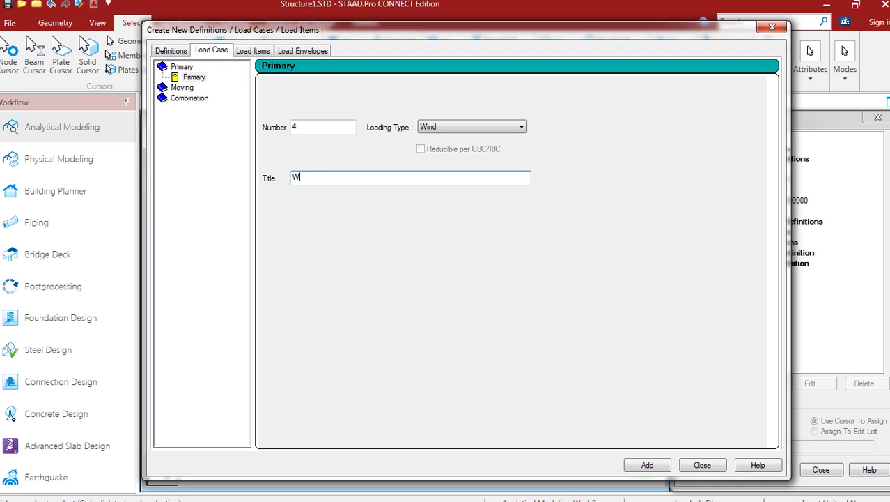
type("IND X LEE")
key("Return")
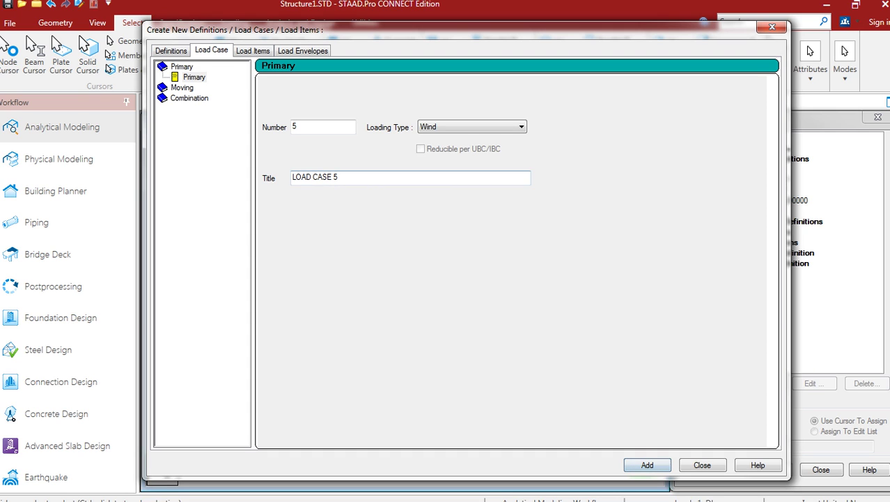
- Add primary load case 5 with loading type Wind and the title WIND Z
left_click_drag(343, 178, 290, 177)
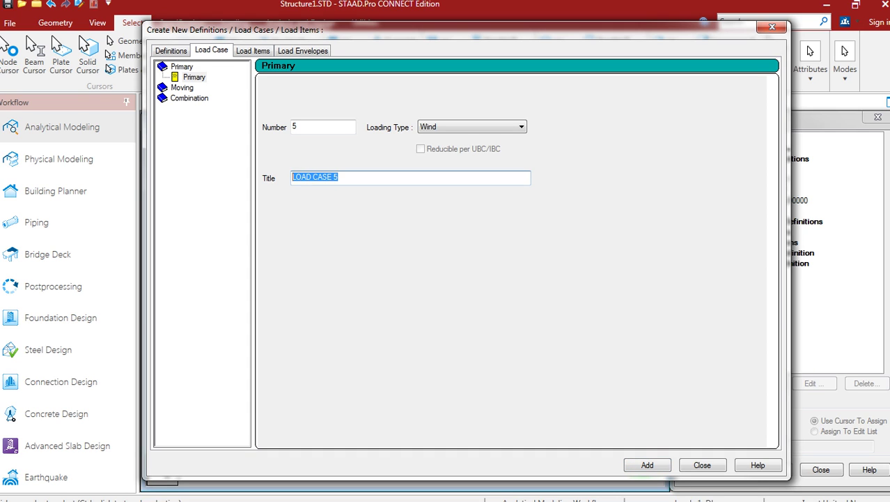
type("WI")
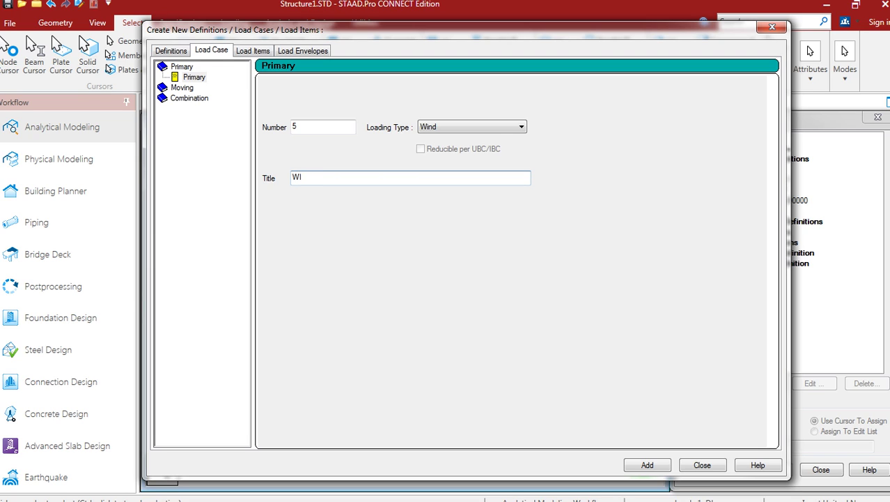
type("ND Z")
key("Return")
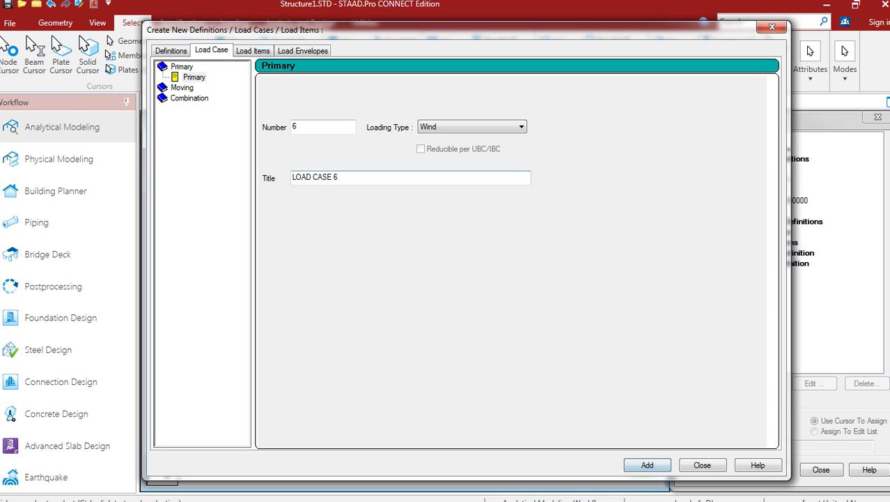
- Add primary load case 6 with loading type Wind and the title WIND Z LEE, finishing load case creation
left_click_drag(344, 177, 290, 178)
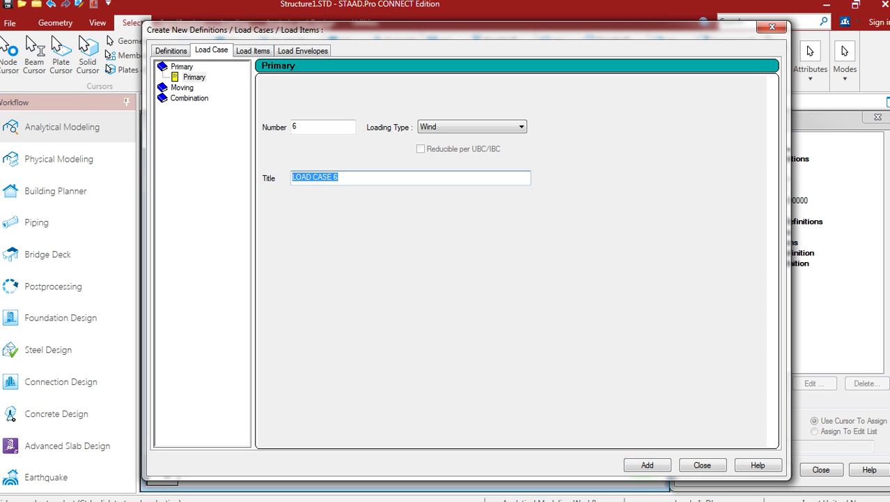
type("WIN")
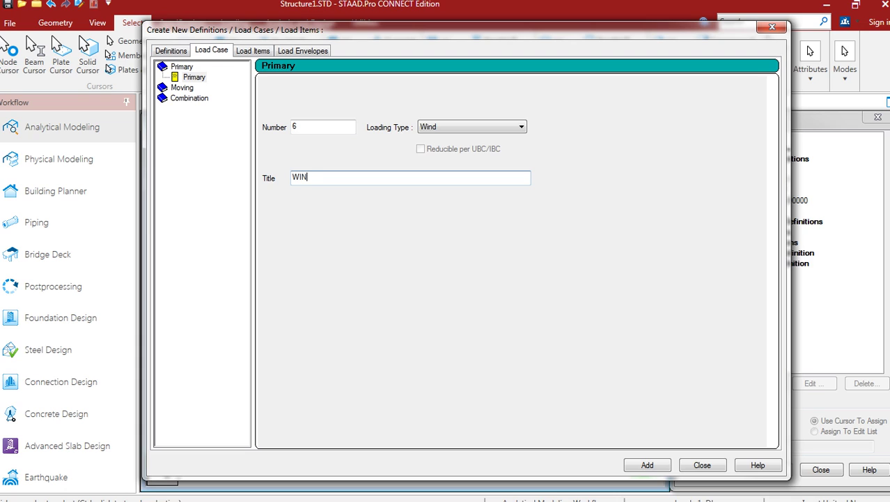
type("D Z LEE")
left_click(648, 465)
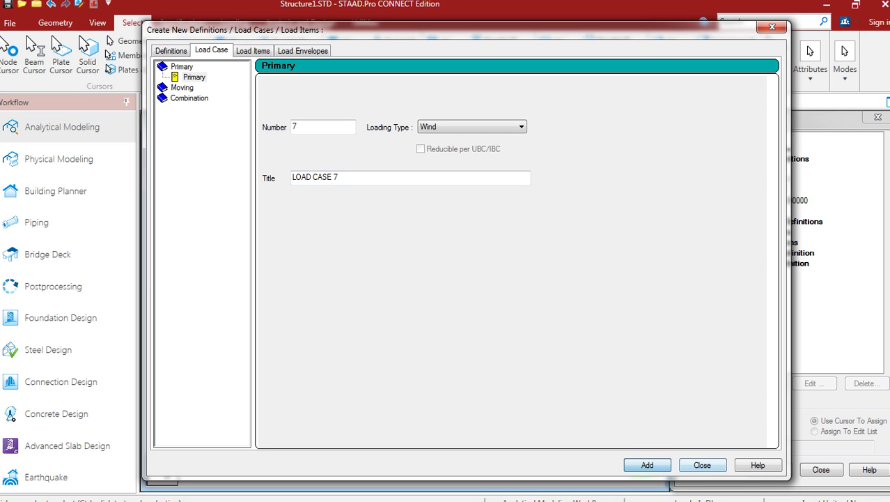
left_click(703, 465)
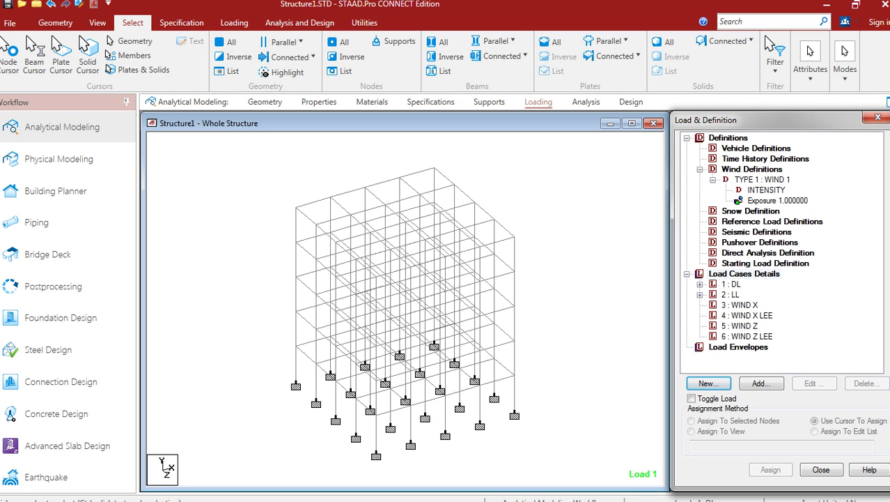
- Add a type 1 wind load on the X windward face with factor 1 to load case WIND X
left_click(740, 306)
left_click(761, 383)
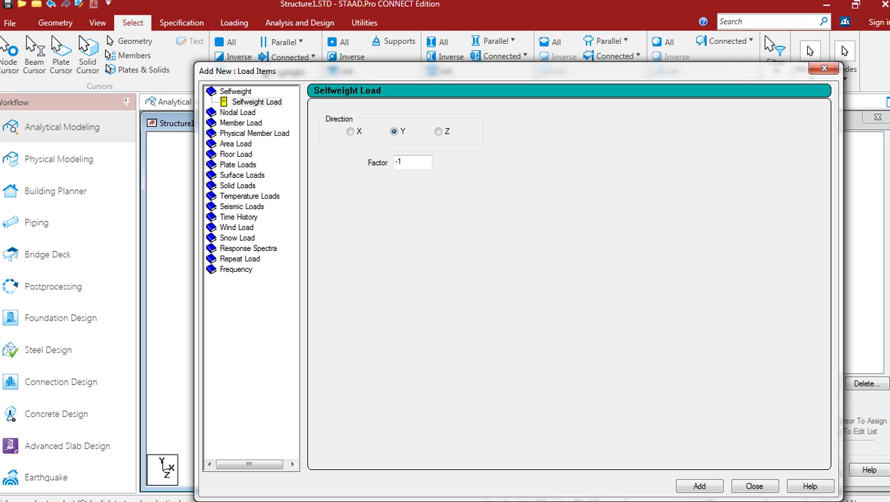
left_click(237, 227)
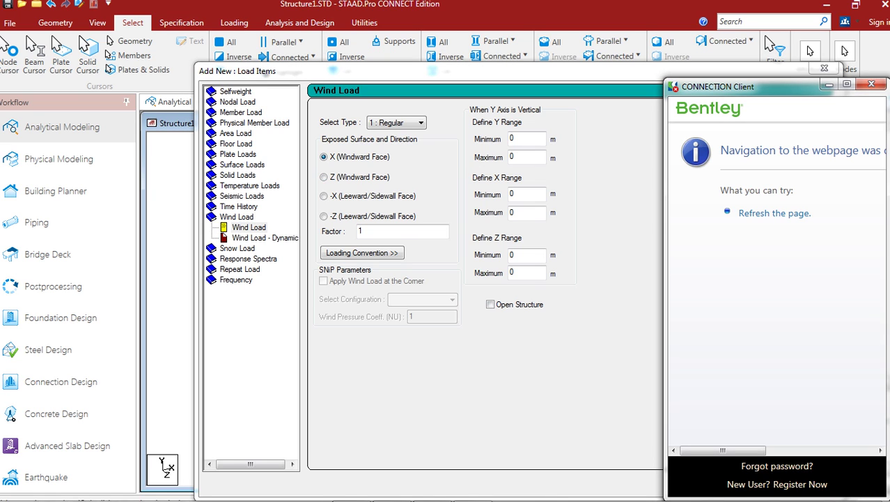
left_click(871, 84)
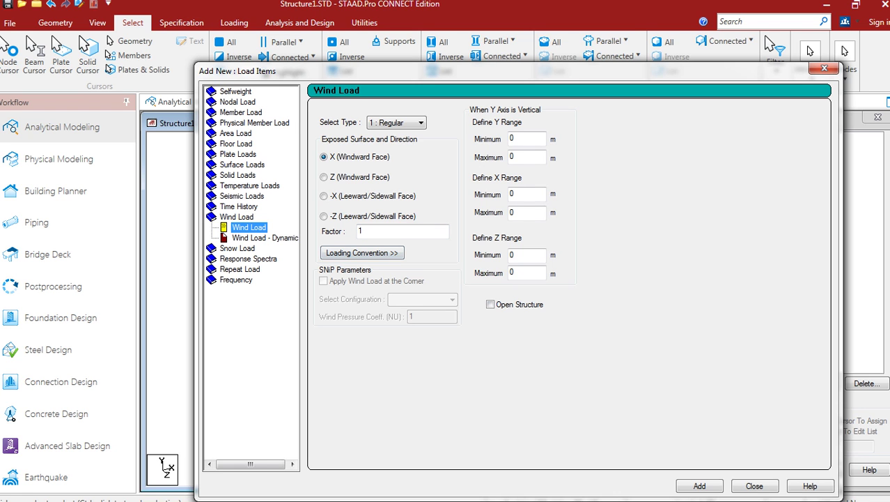
left_click(699, 486)
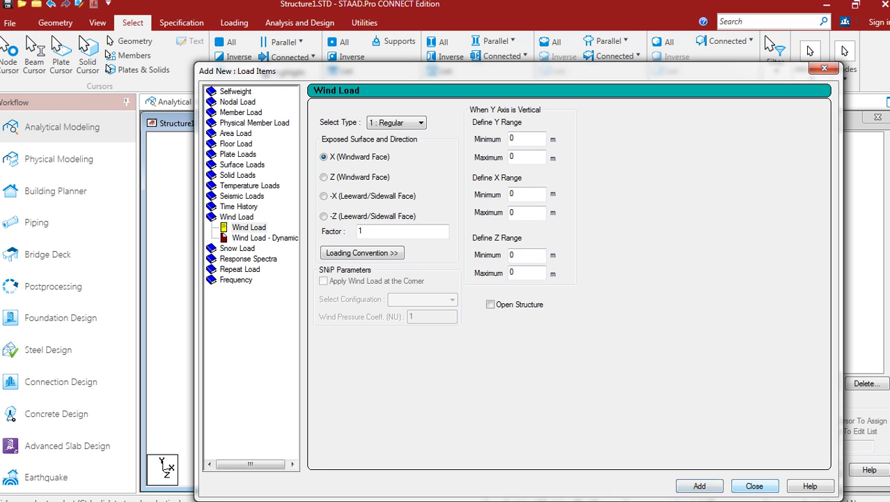
left_click(754, 485)
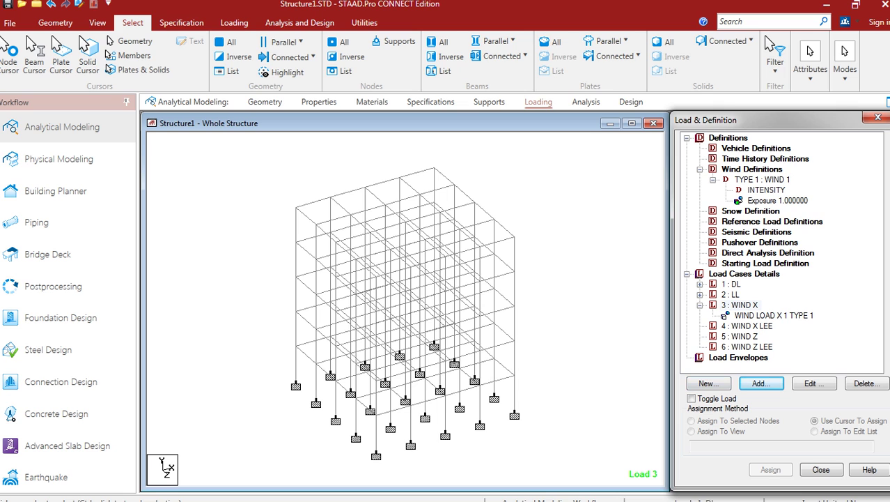
- Add a type 1 wind load on the -X leeward/sidewall face with factor 1 to load case WIND X LEE
left_click(746, 326)
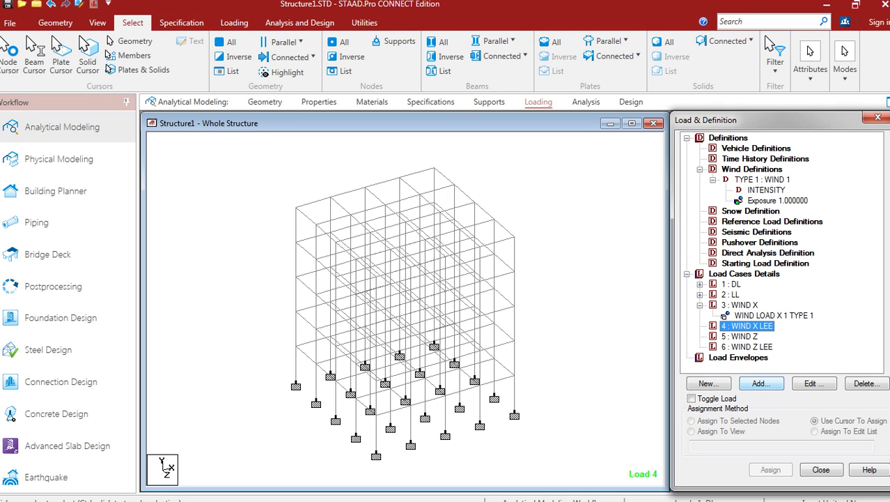
left_click(761, 383)
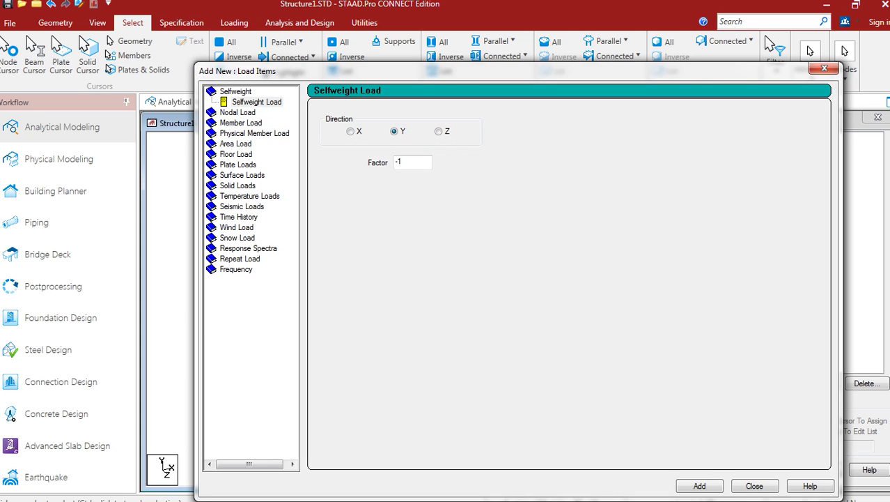
left_click(237, 227)
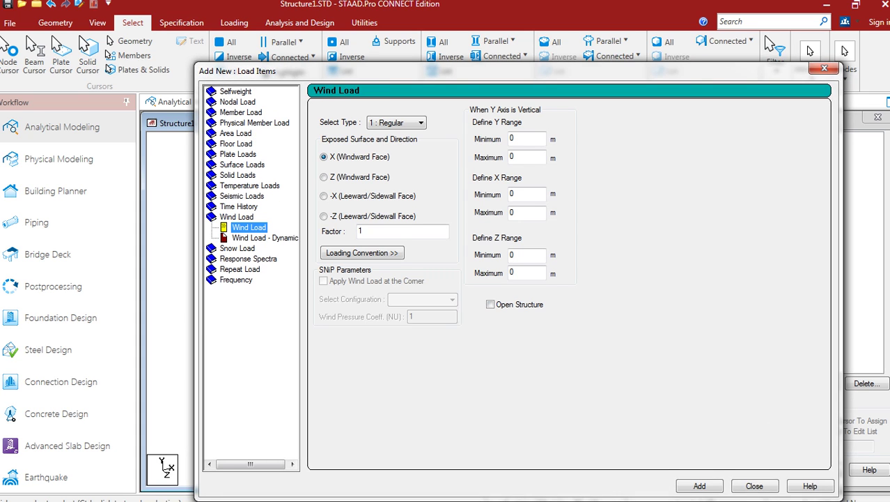
left_click(323, 196)
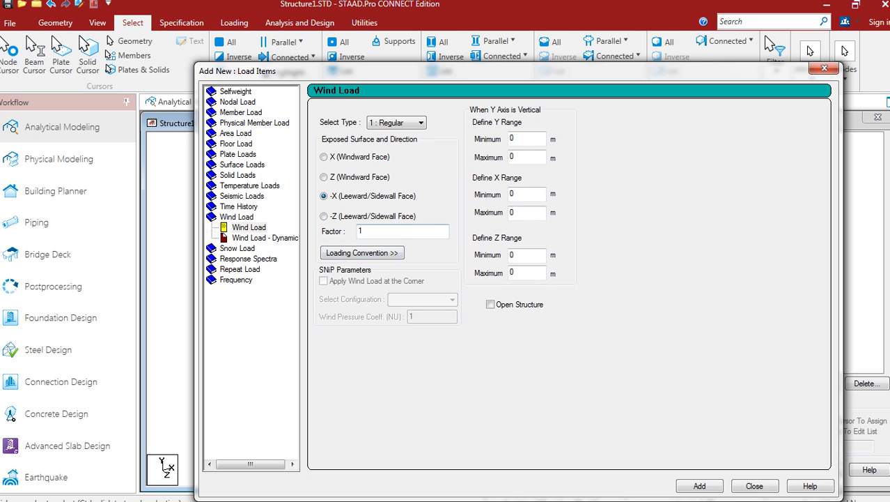
left_click(700, 485)
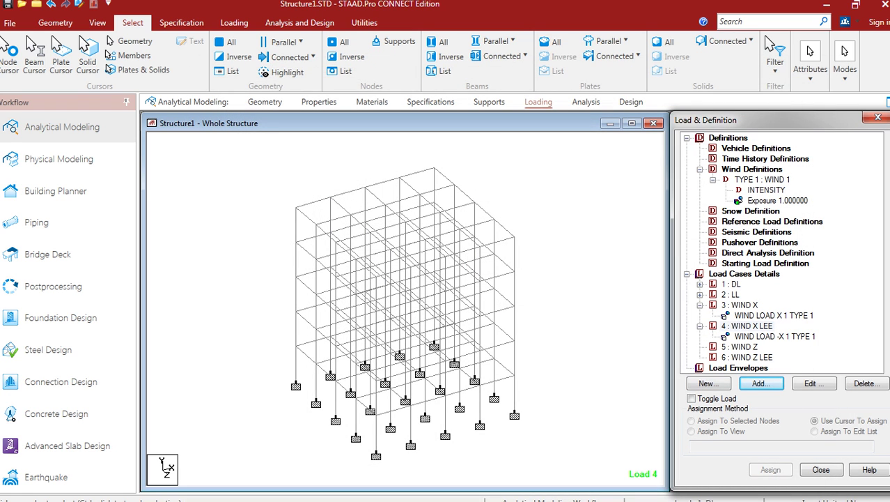
- Add a type 1 wind load on the Z windward face with factor 1 to load case WIND Z
left_click(741, 347)
left_click(762, 384)
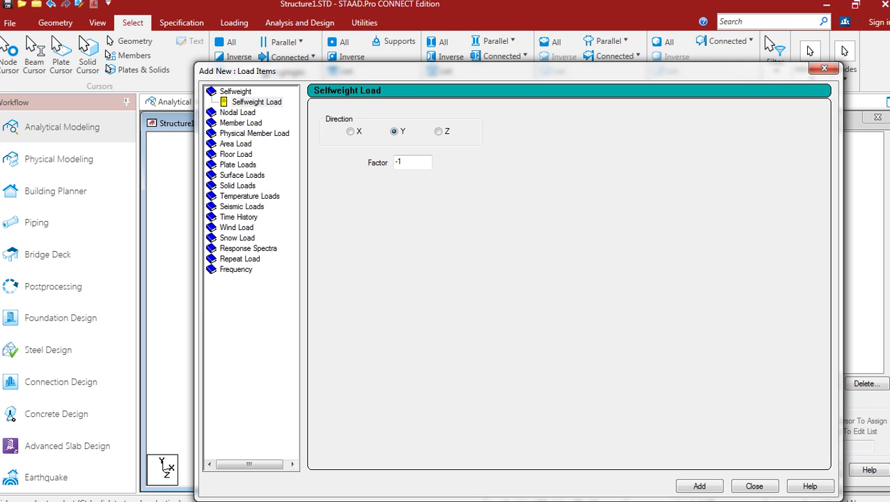
left_click(237, 227)
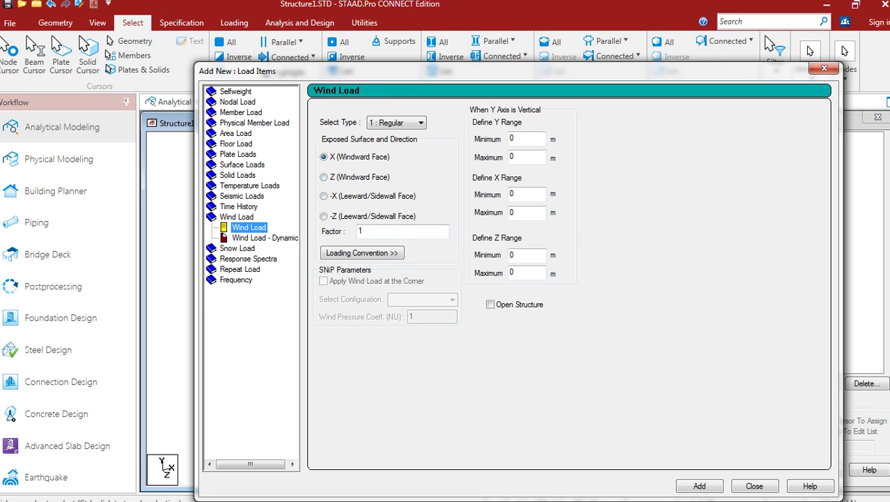
left_click(324, 177)
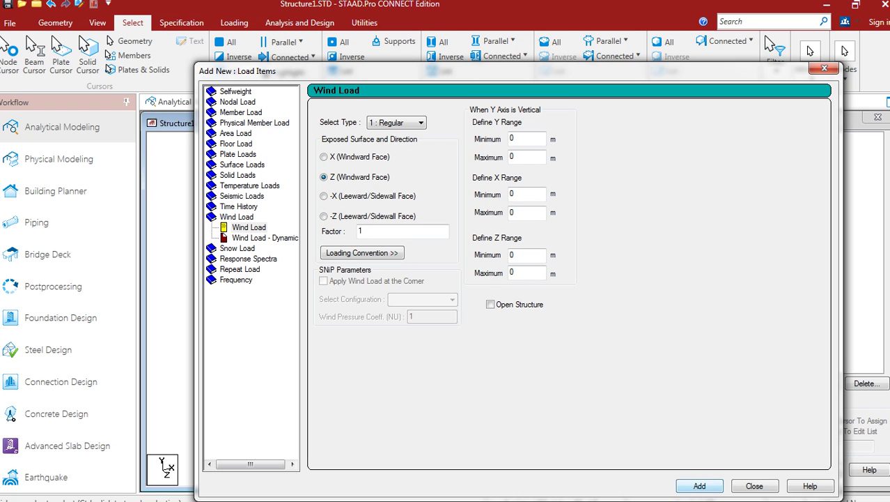
left_click(699, 486)
left_click(755, 485)
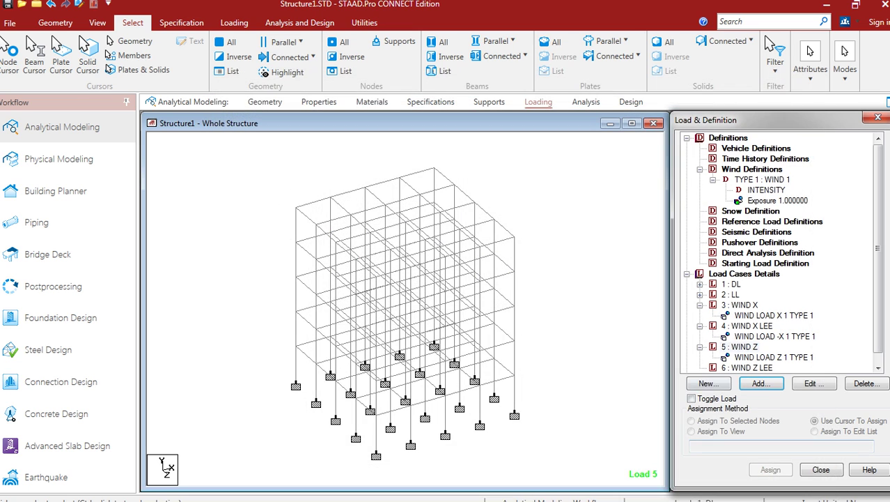
- Add a type 1 wind load on the -Z leeward/sidewall face with factor 1 to load case WIND Z LEE
left_click(748, 367)
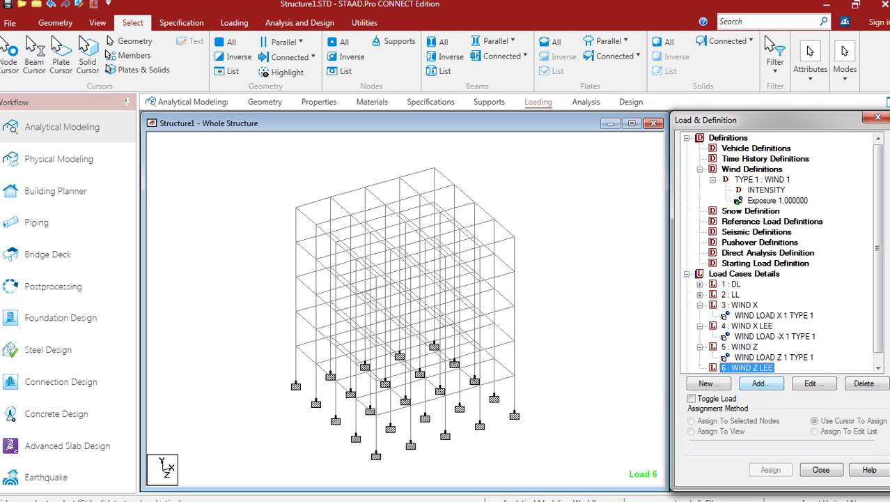
left_click(761, 384)
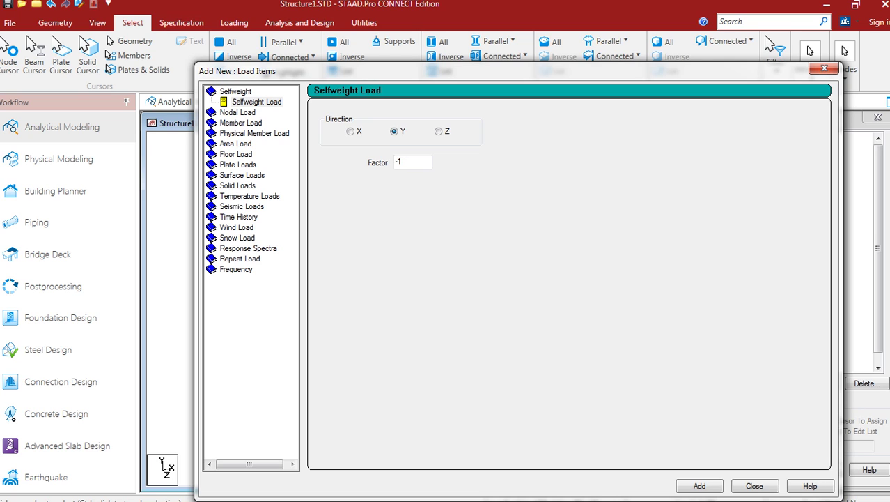
left_click(238, 227)
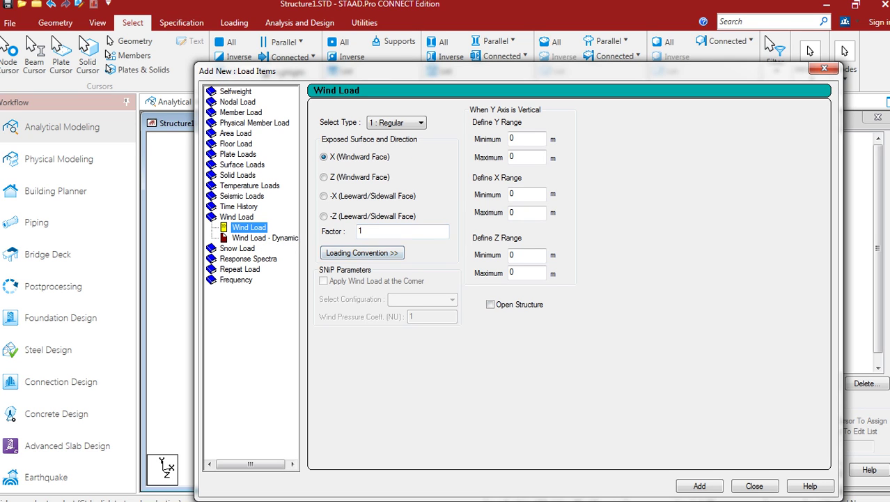
left_click(323, 216)
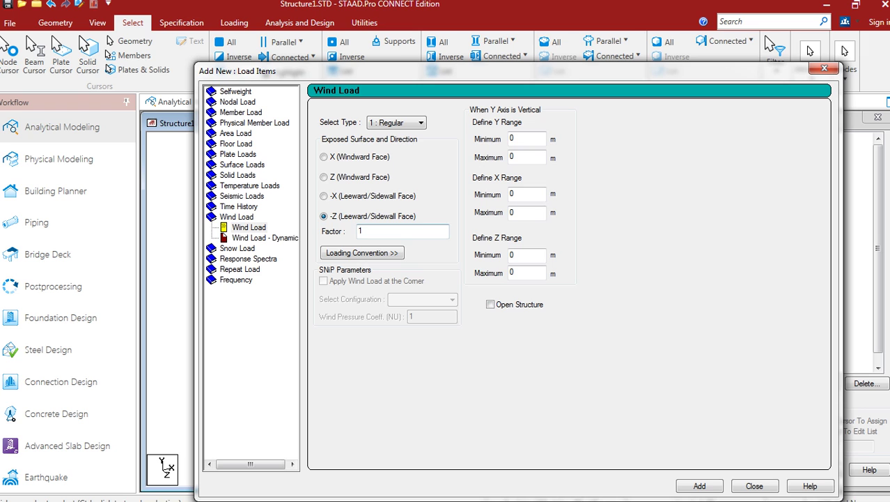
left_click(700, 485)
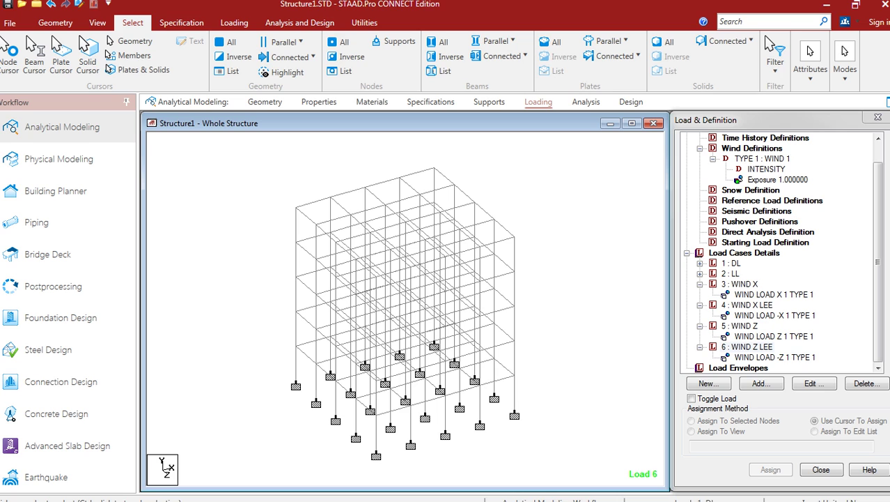
- Examine how the X, -X, Z and -Z wind loads act on the frame's faces, and minimize the program
left_click(774, 295)
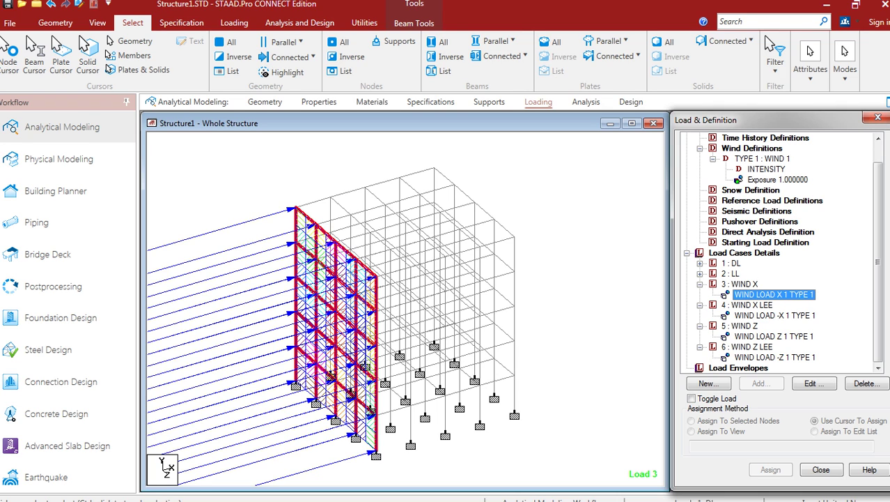
left_click(775, 316)
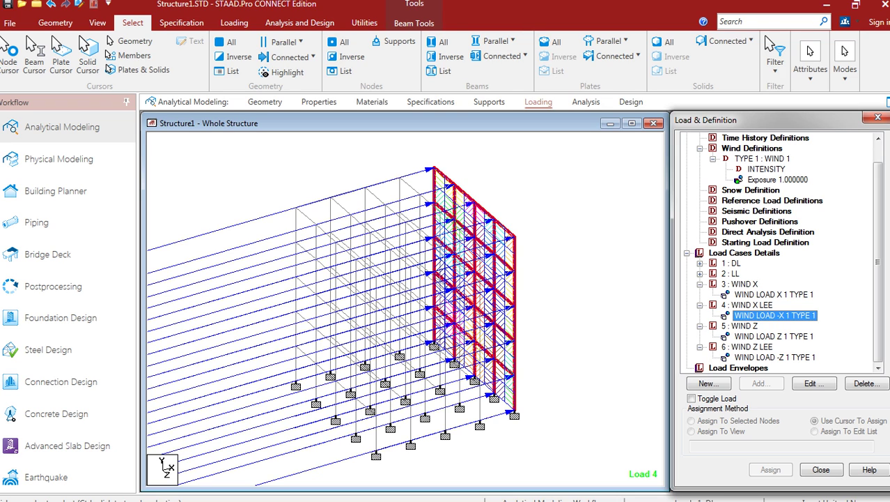
left_click(774, 337)
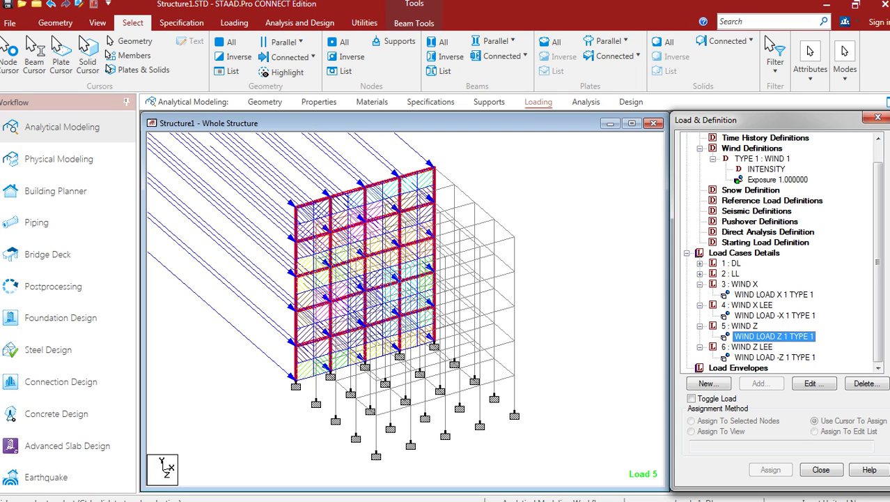
left_click(775, 357)
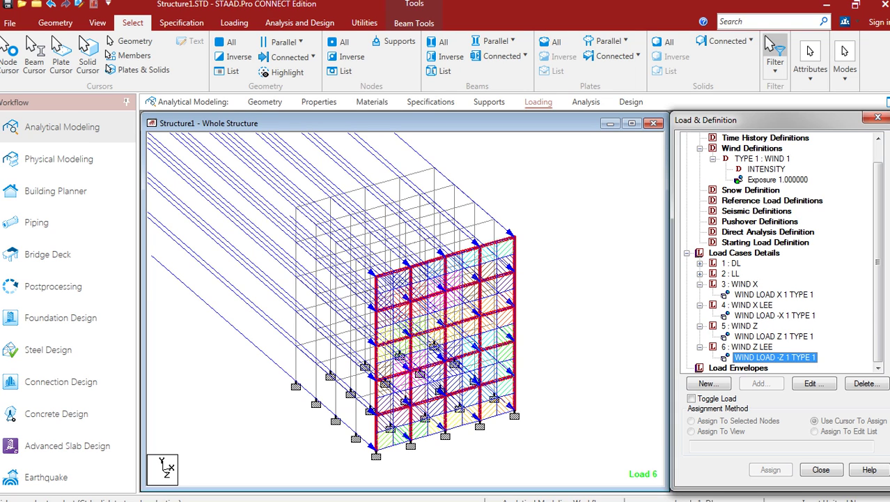
left_click(827, 7)
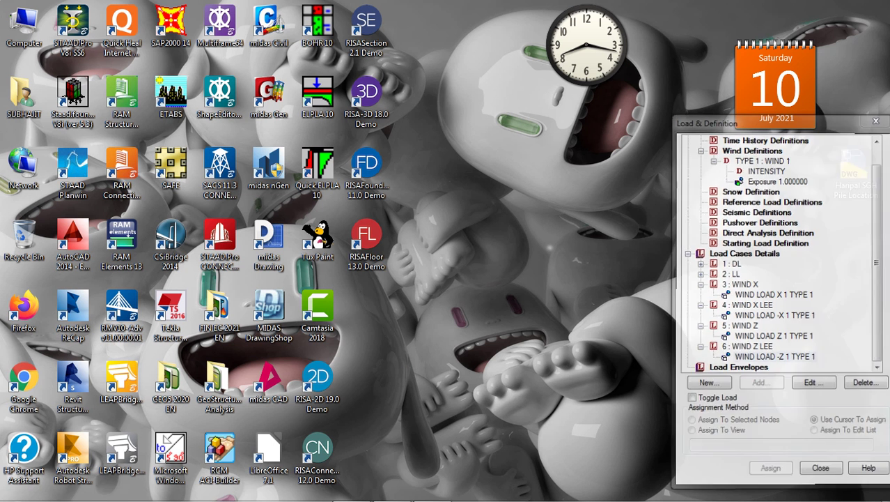